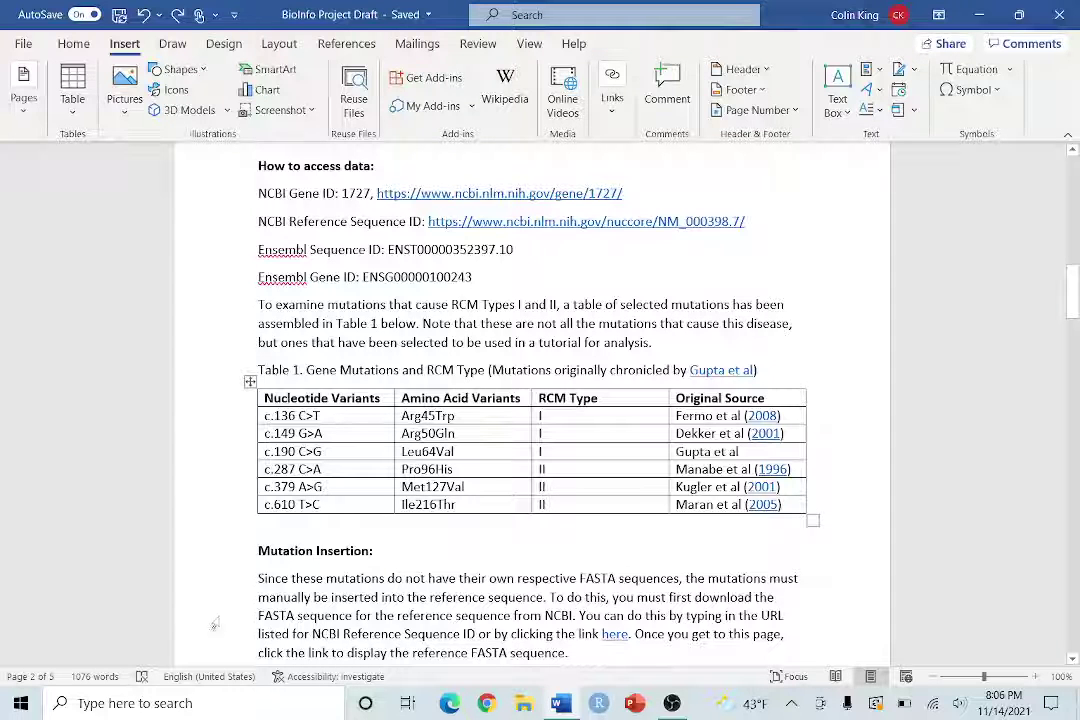
- Scroll the project draft down to the MutationTaster paragraph and its 'here' link
scroll(221, 607, down, 10)
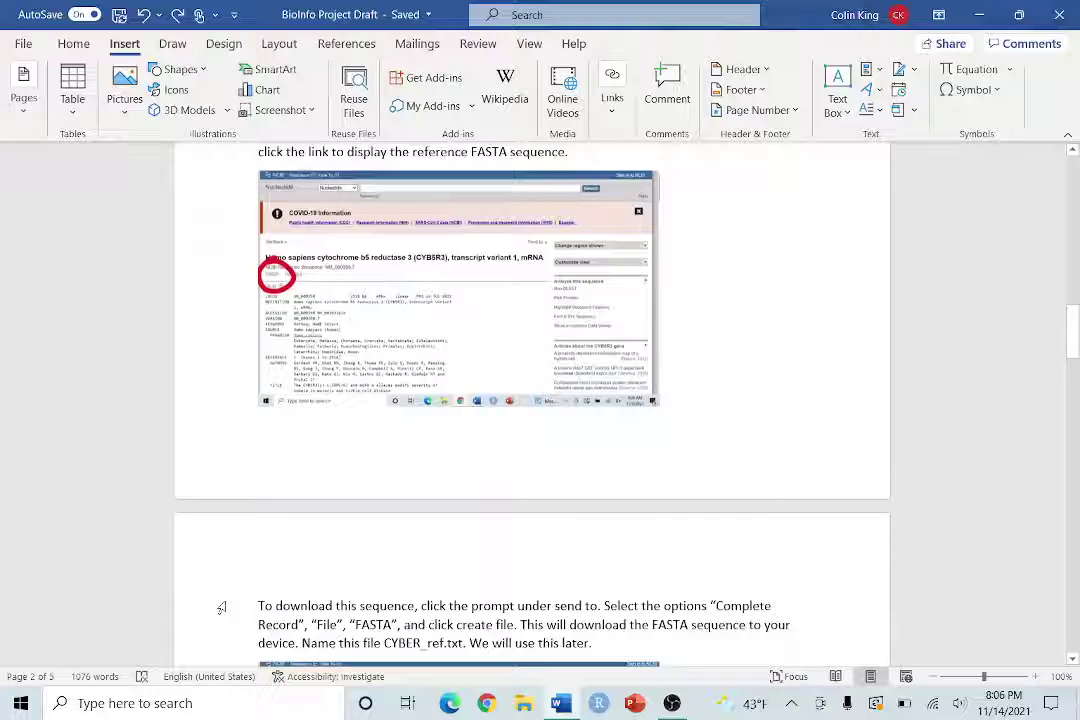
scroll(221, 607, down, 5)
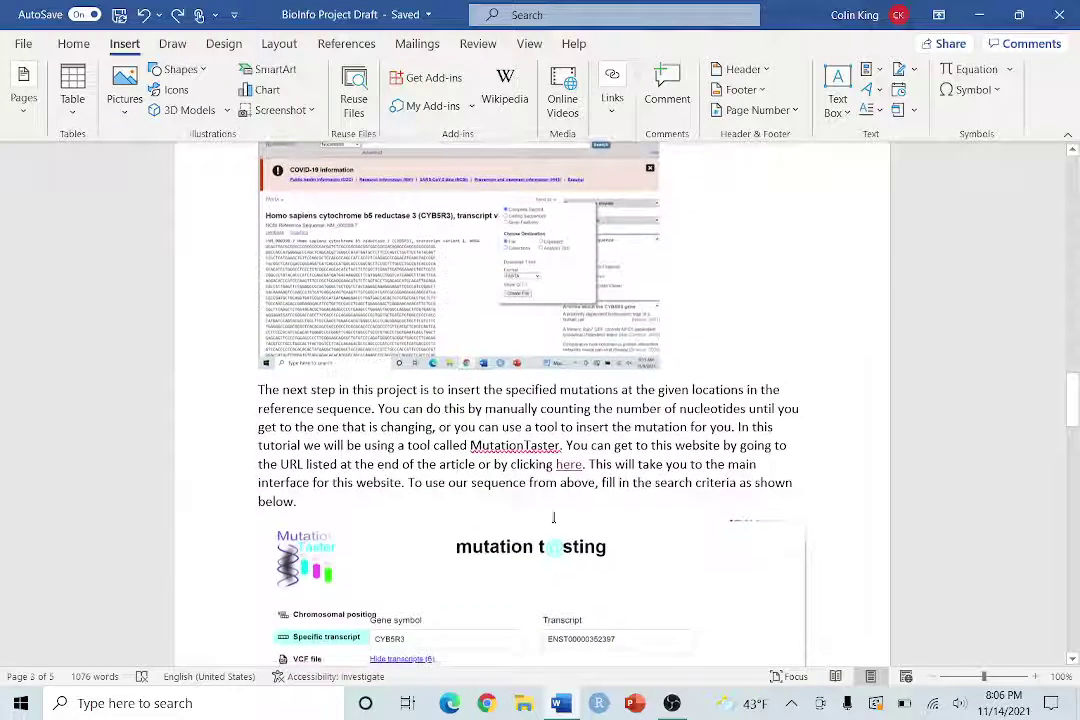
ctrl+click(568, 465)
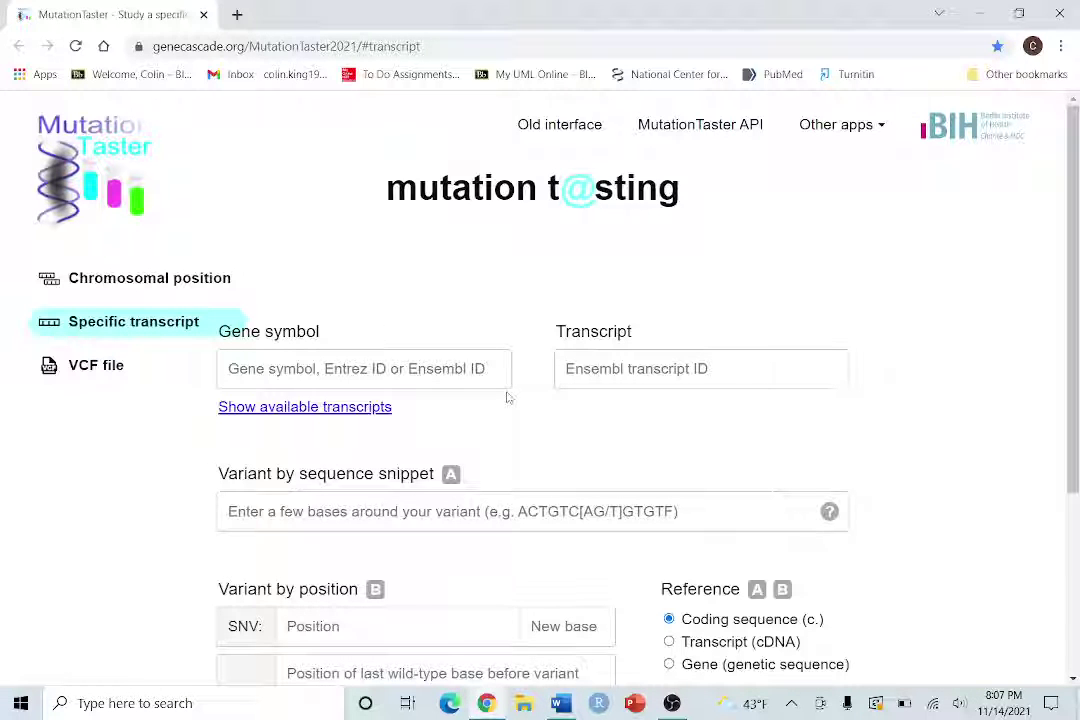
click(428, 372)
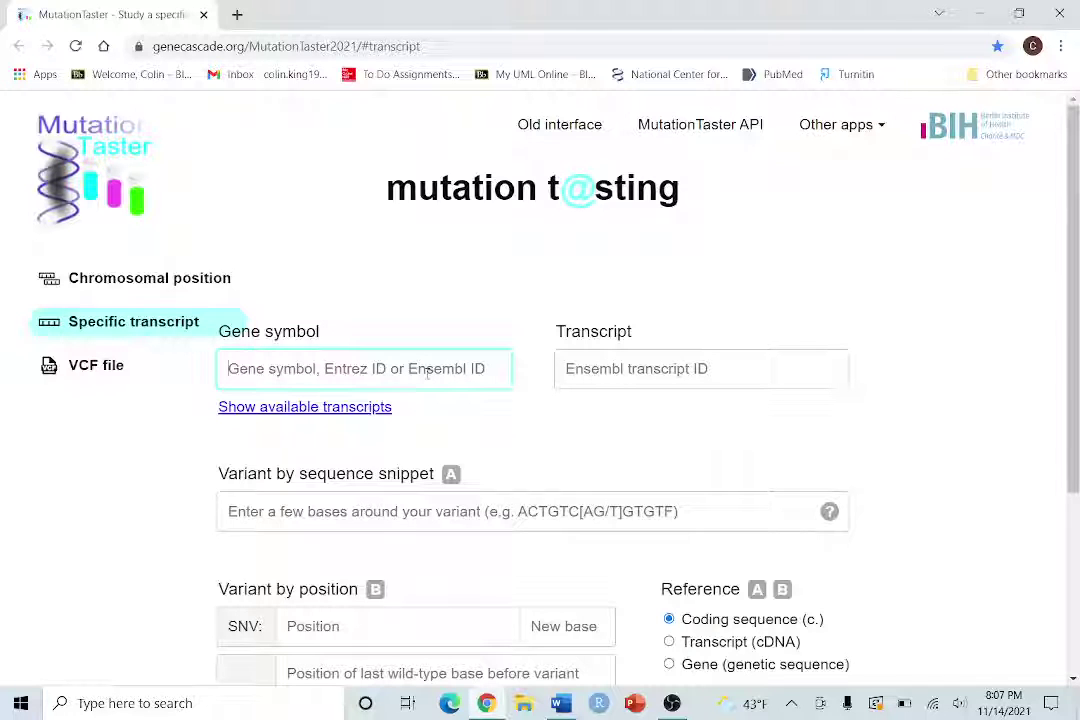
text(CYB)
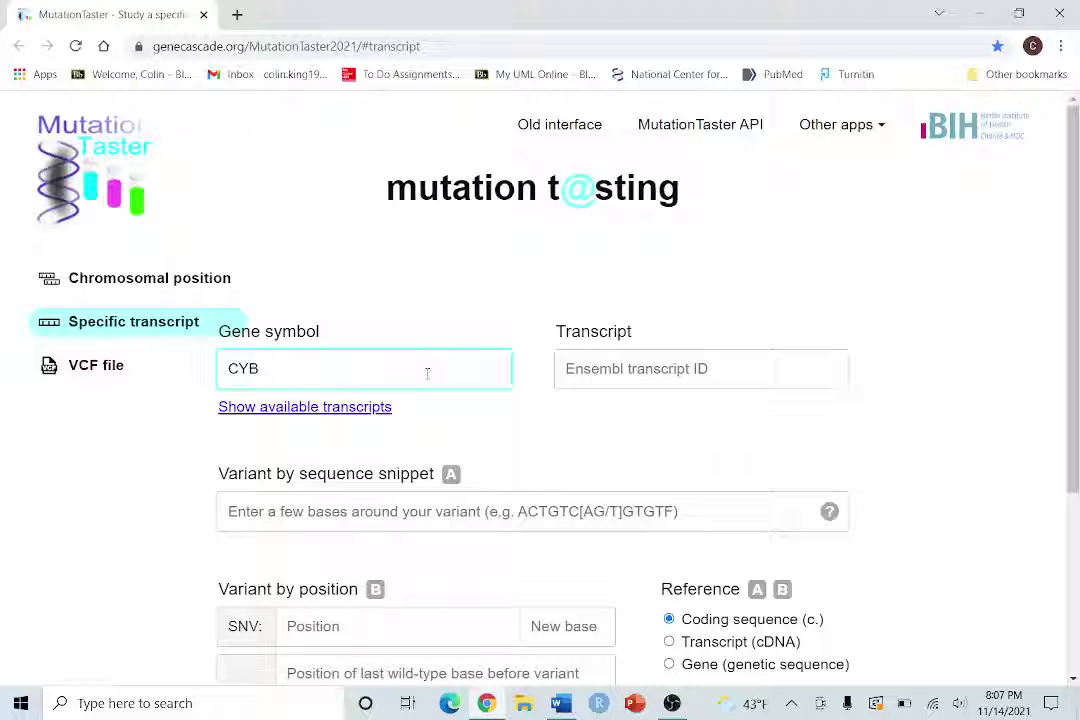
text(5R3)
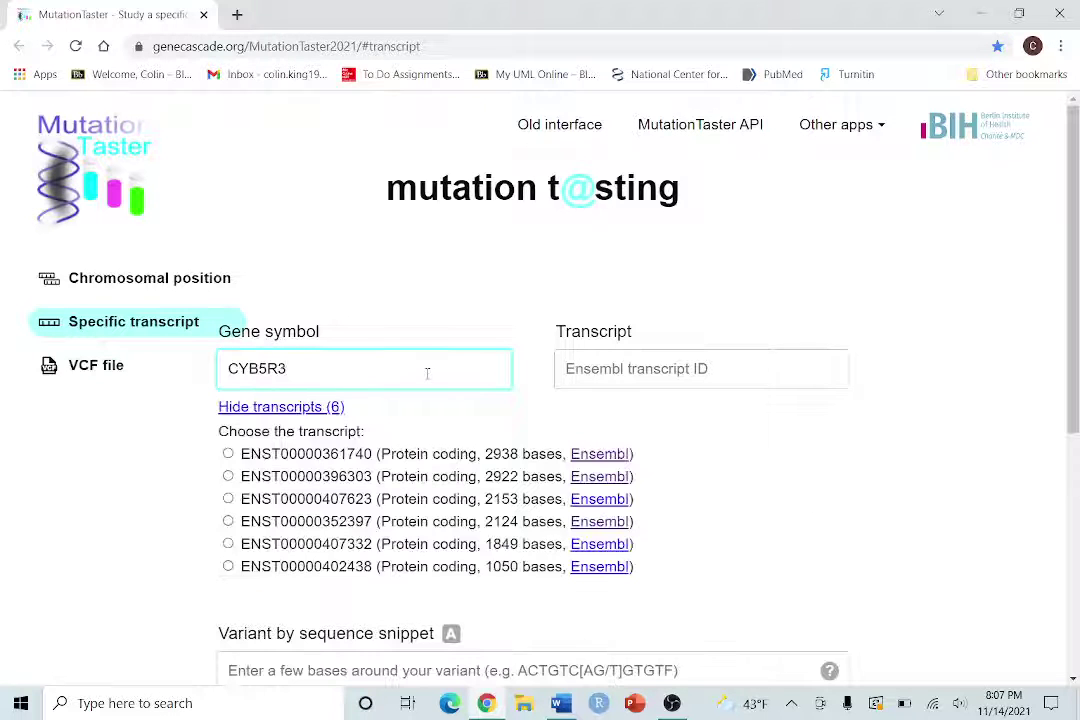
click(228, 521)
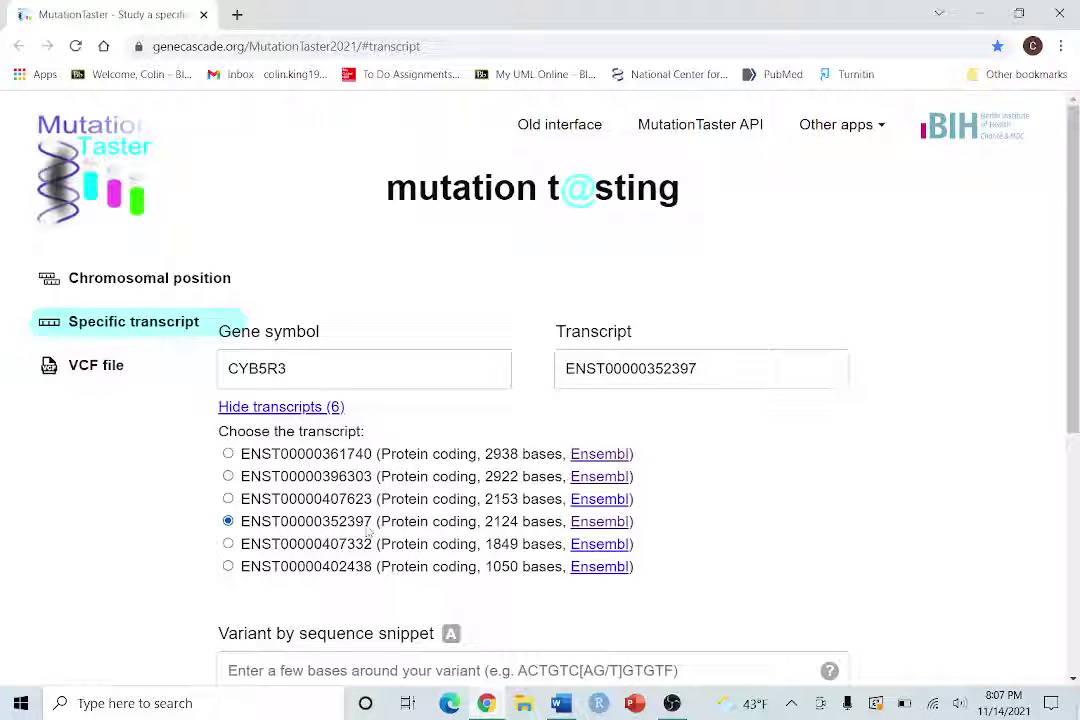
scroll(171, 582, down, 3)
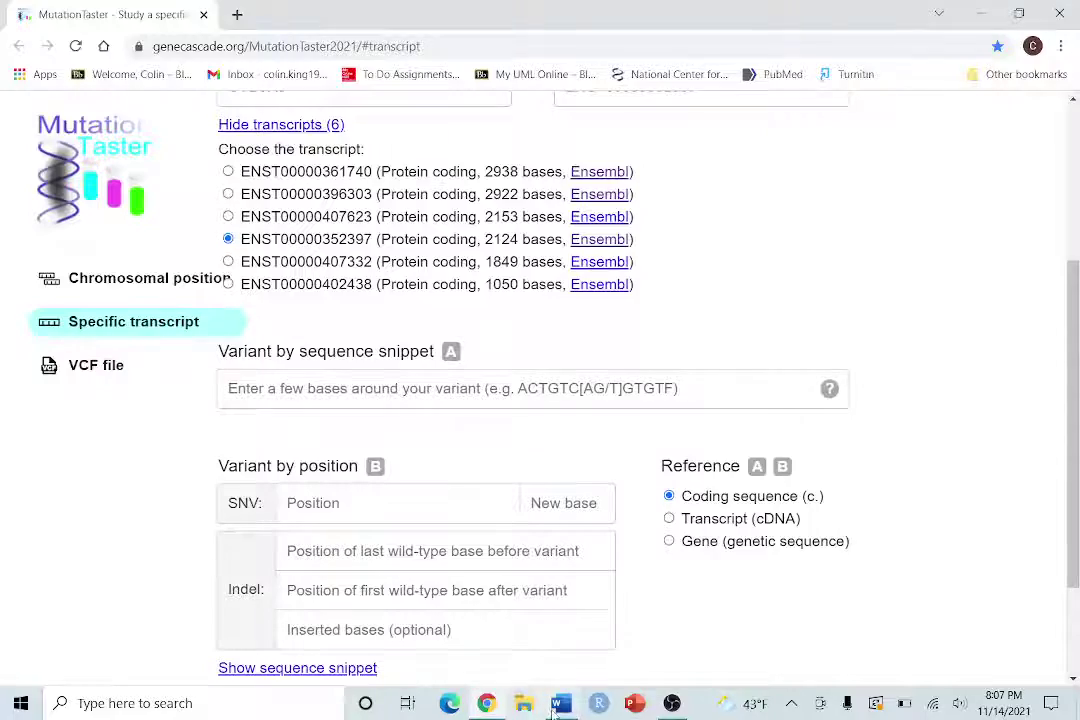
- Look up the CYB5R3 variant details in Table 1 of the project draft
key(alt+Tab)
scroll(388, 376, up, 10)
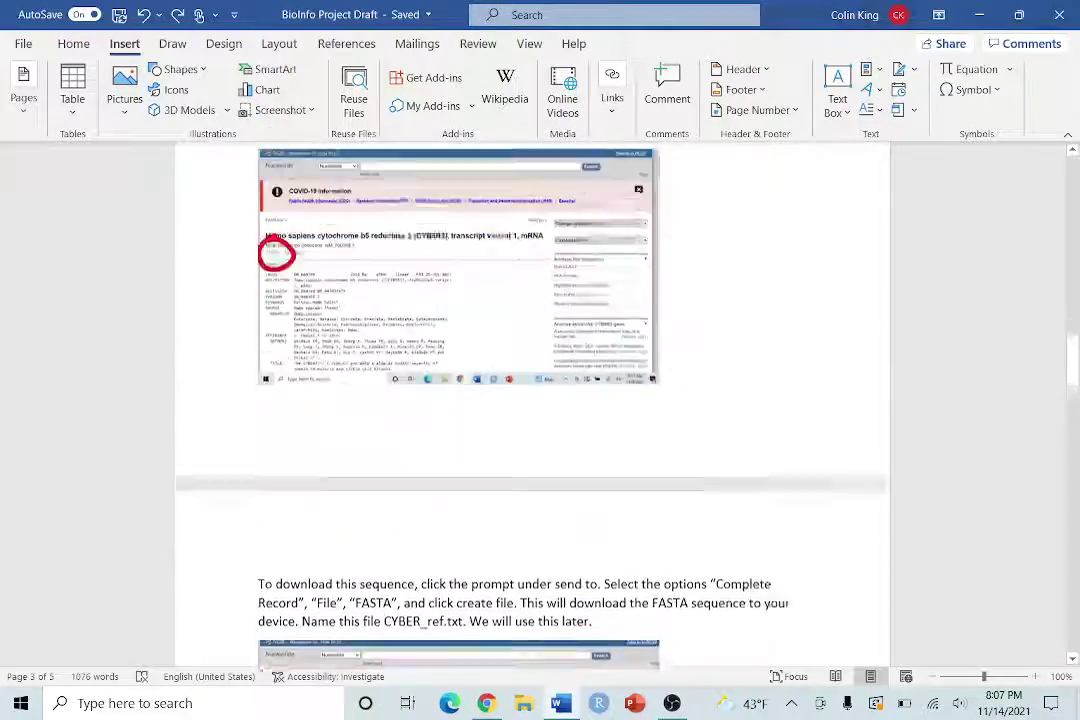
scroll(389, 376, down, 1)
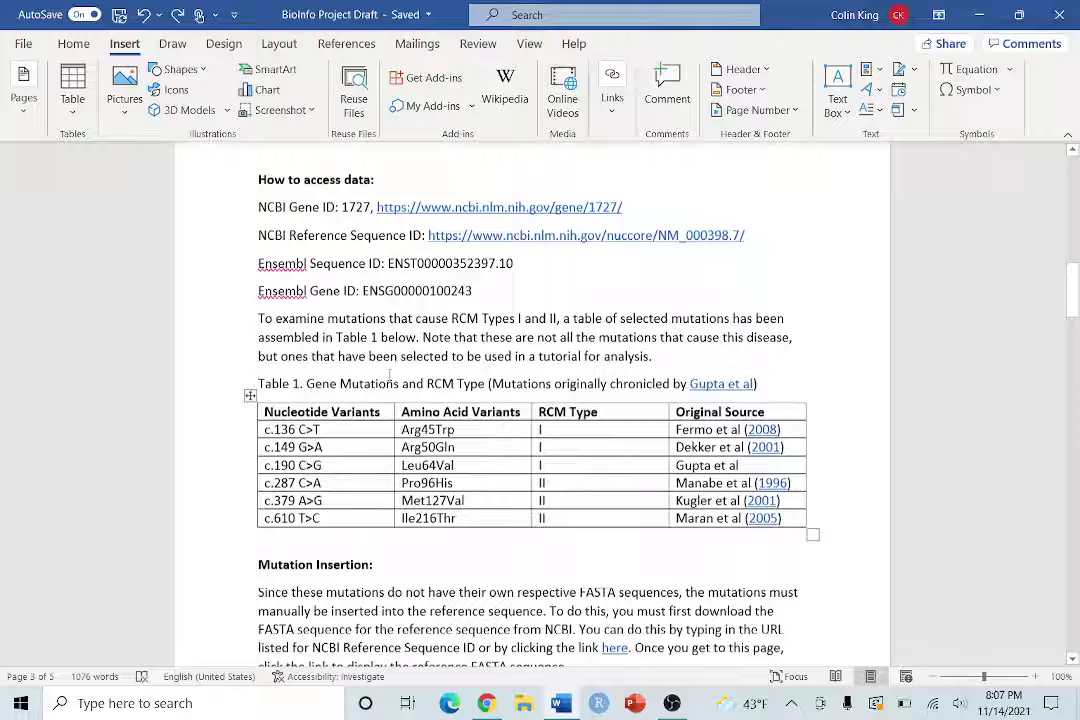
- Enter SNV position 136 with new base T in the MutationTaster form
click(487, 703)
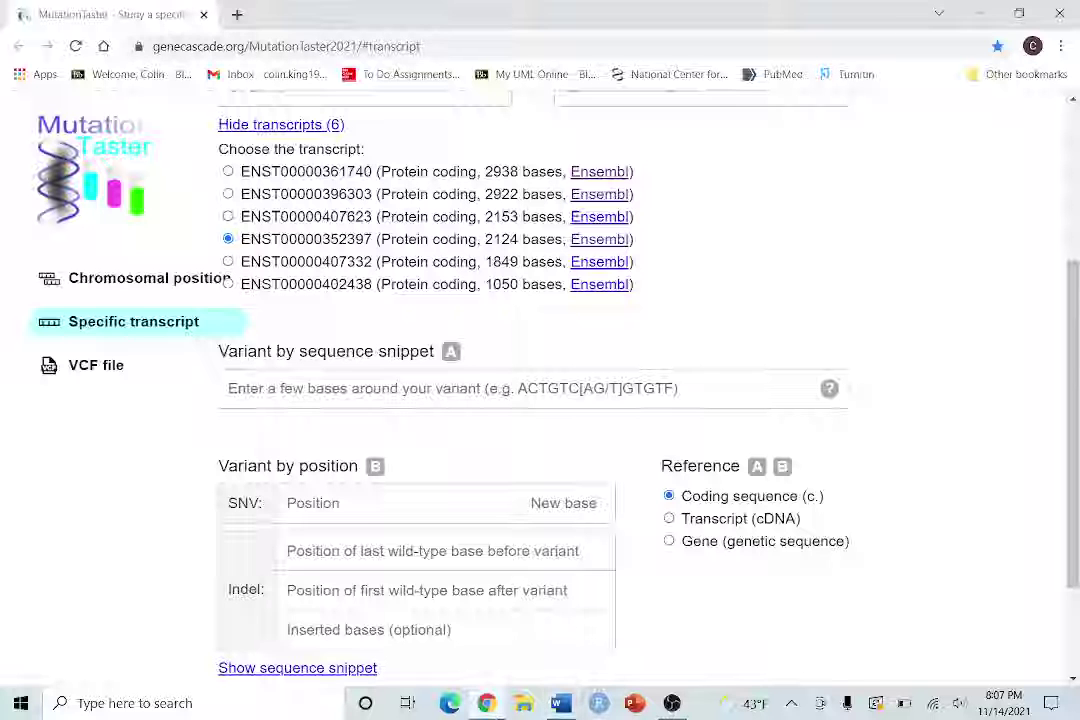
click(367, 510)
text(136)
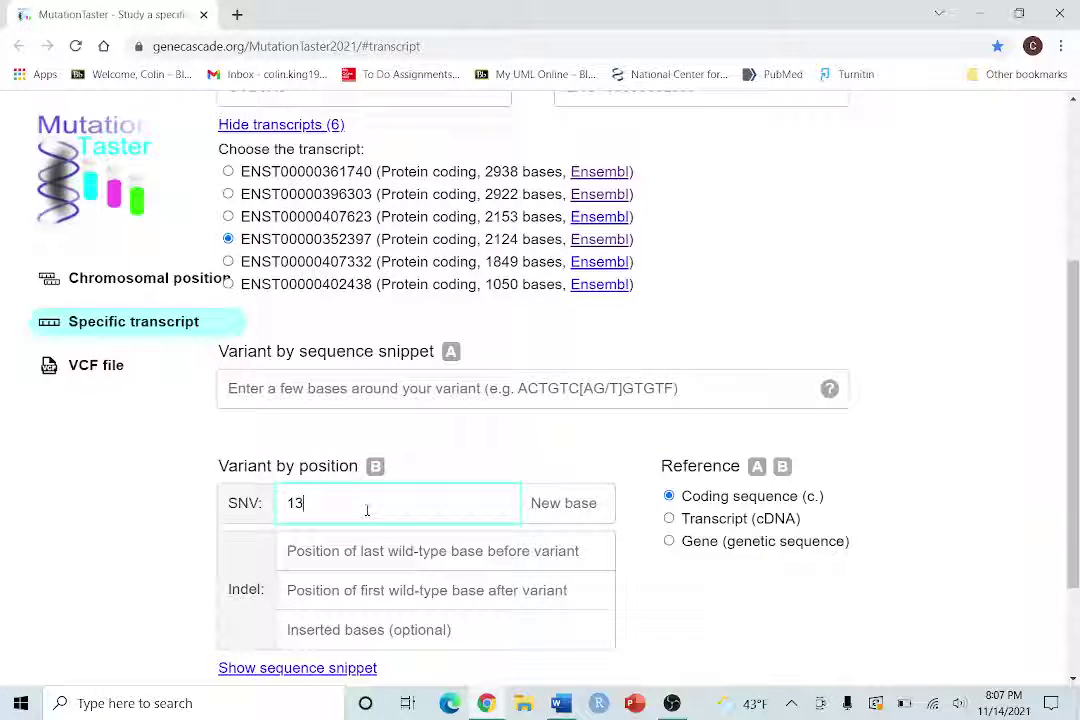
click(583, 507)
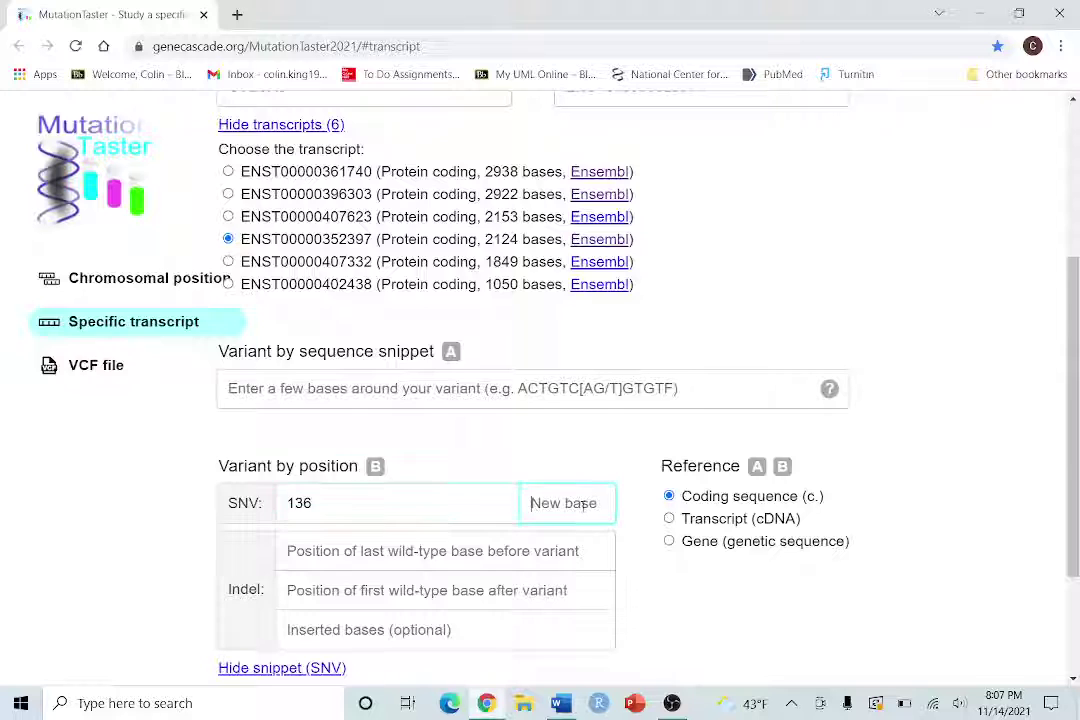
text(T)
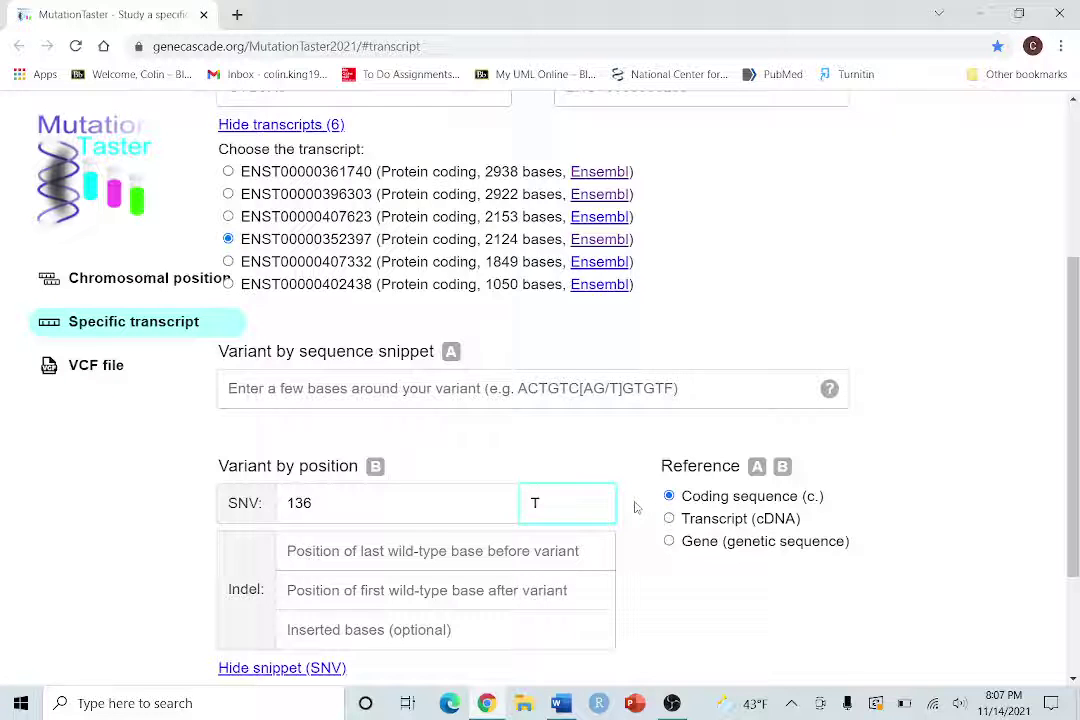
scroll(669, 500, down, 2)
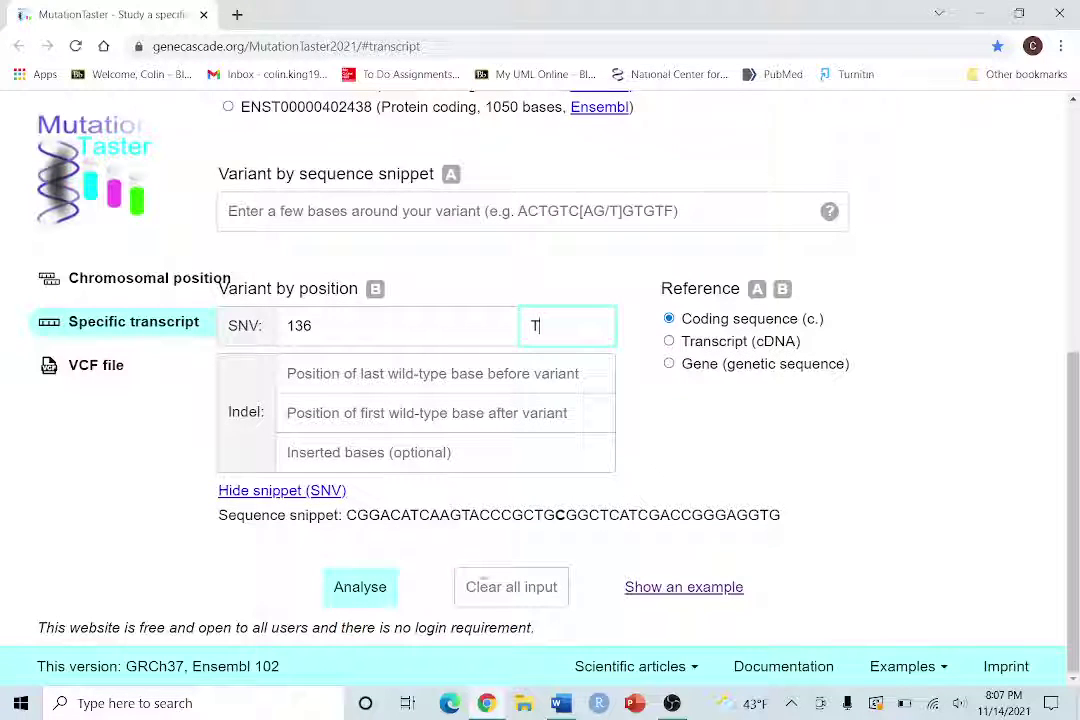
- Analyse the c.136C>T variant and scroll the results down to the mutated AA sequence
click(357, 590)
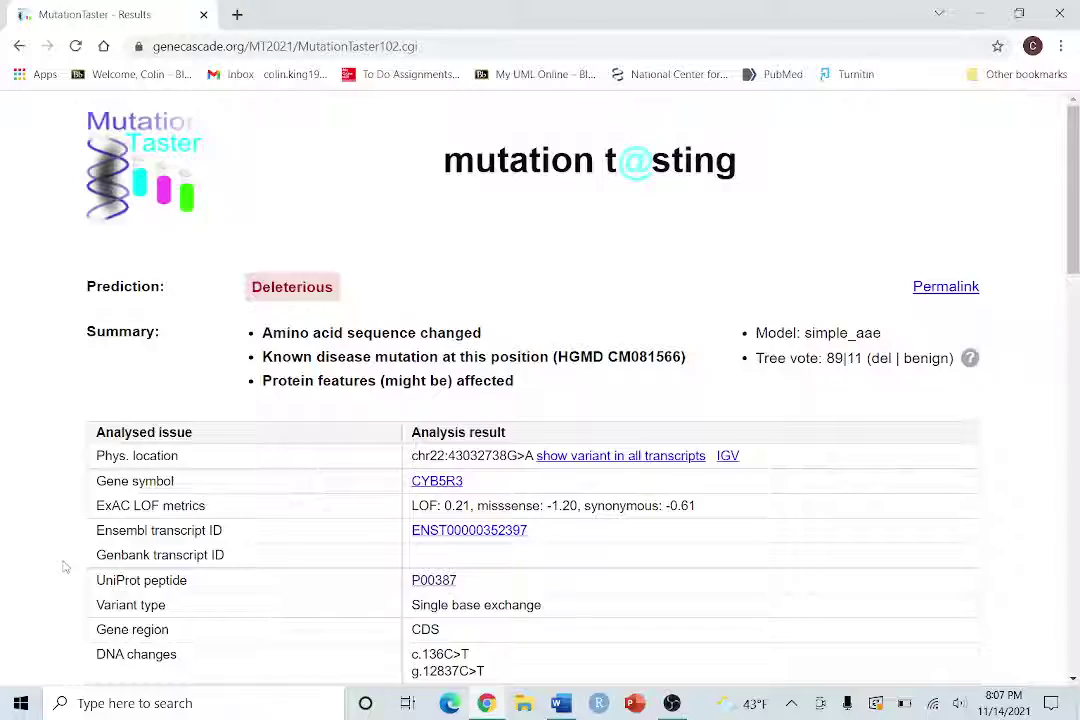
scroll(64, 567, down, 10)
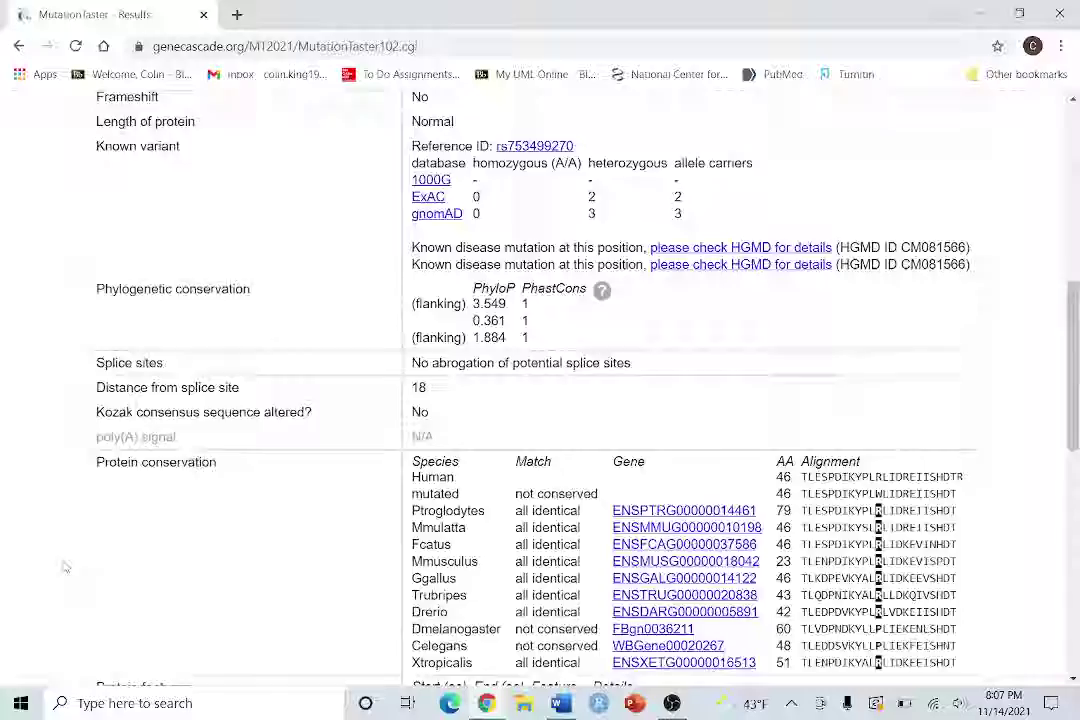
scroll(64, 567, down, 5)
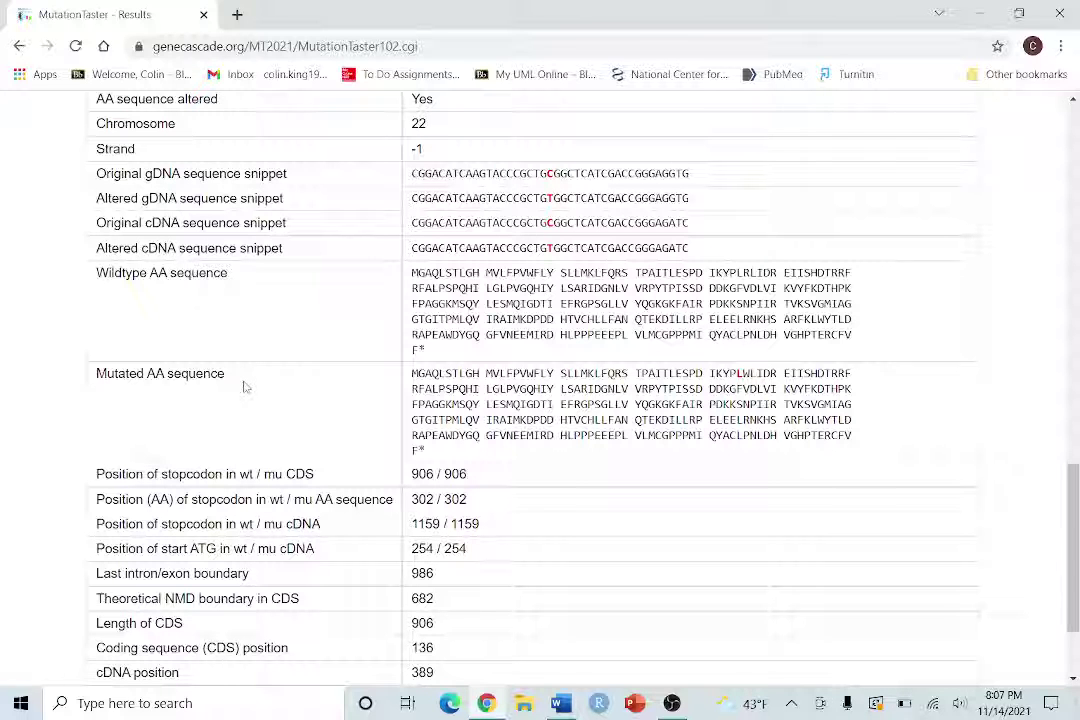
- Scroll the project draft to the Robetta paragraph and follow its link to robetta.bakerlab.org
click(557, 706)
scroll(310, 533, down, 12)
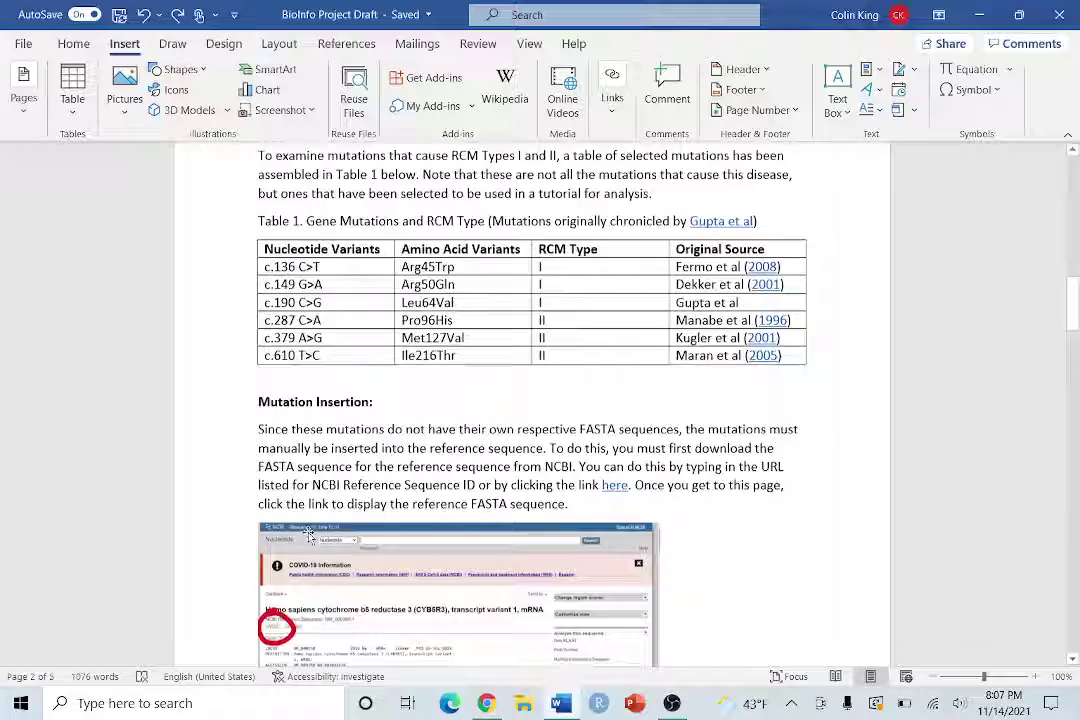
scroll(310, 535, down, 5)
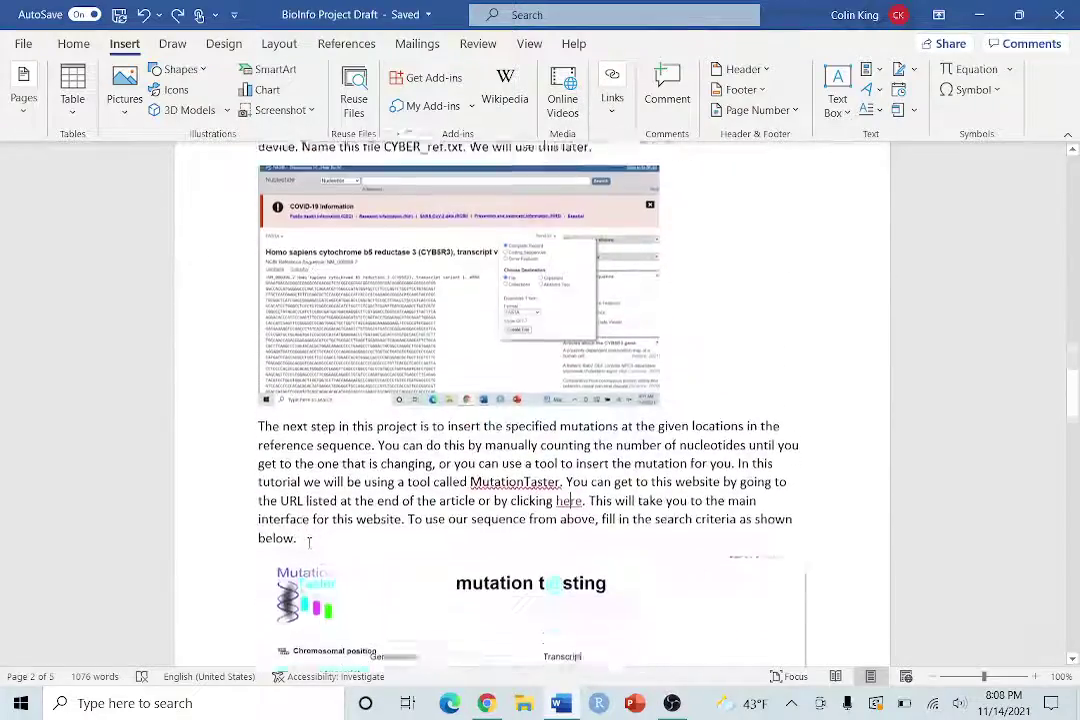
scroll(322, 510, down, 10)
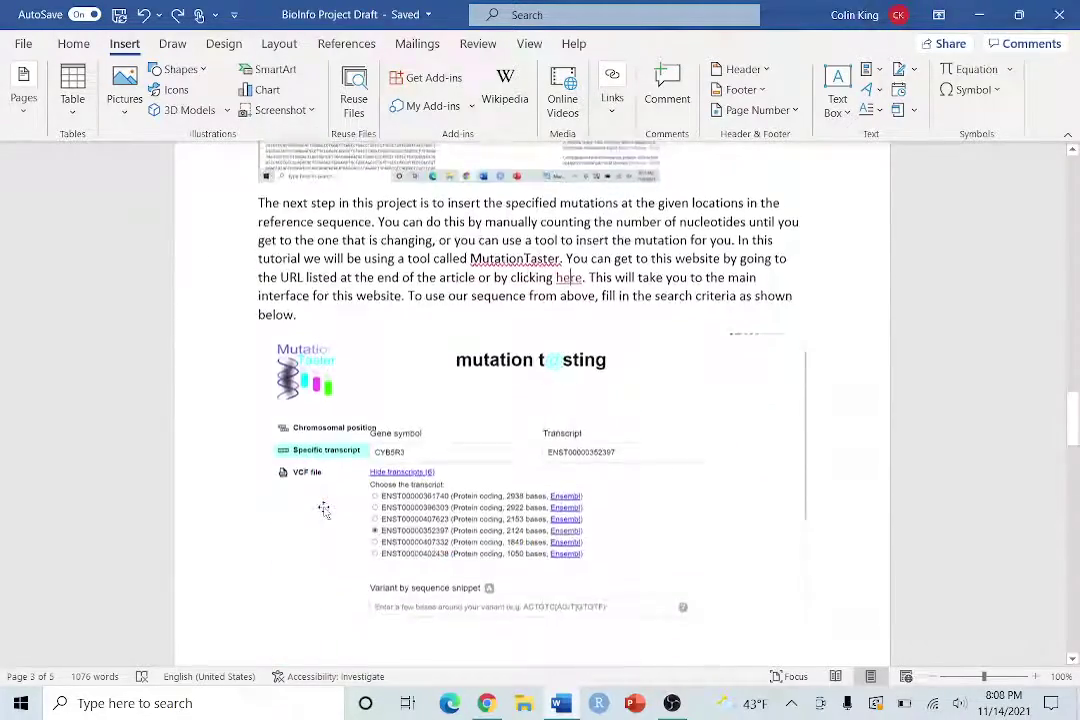
scroll(324, 608, down, 5)
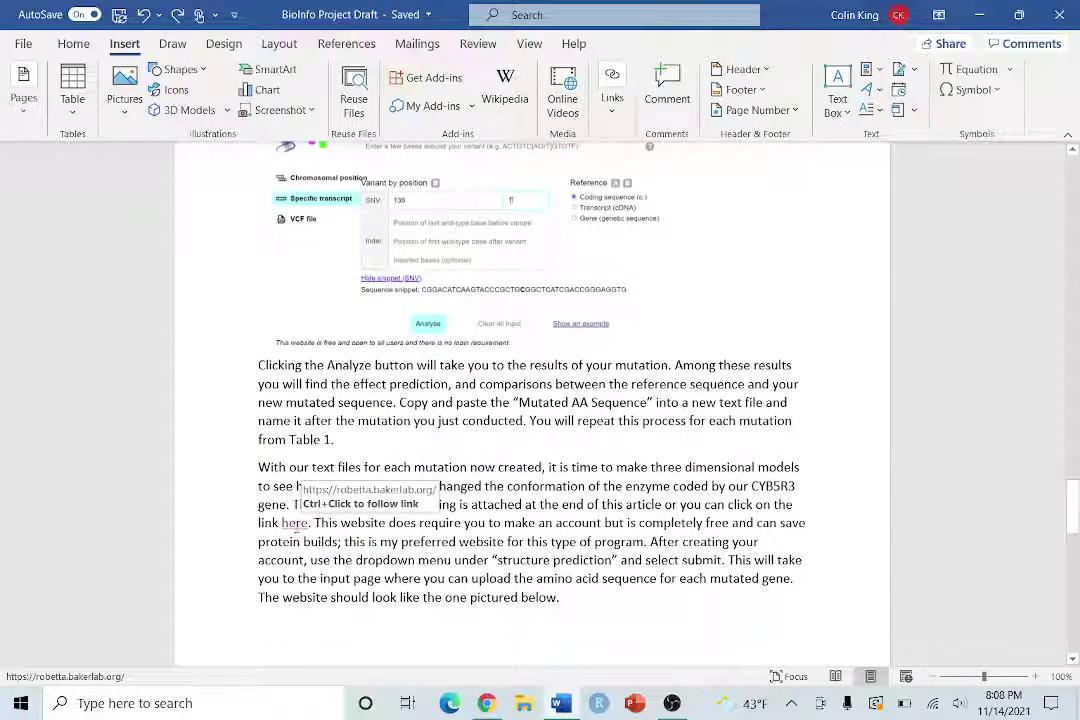
ctrl+click(296, 533)
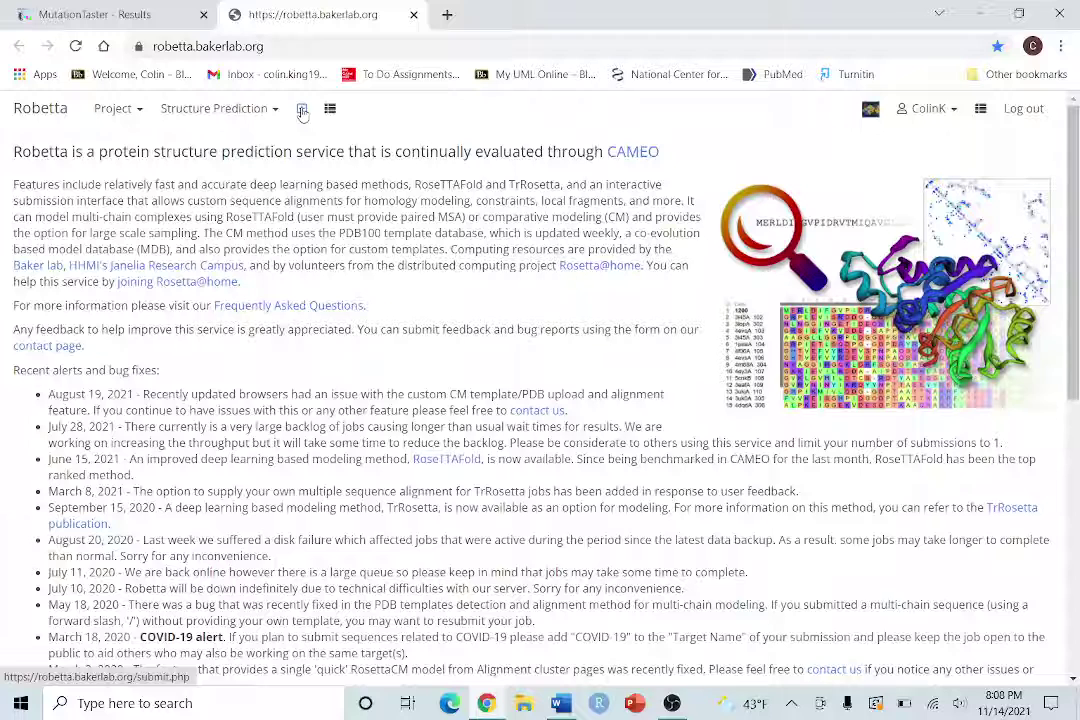
- Open Robetta's structure prediction submission form and enter target name 'Example 1'
click(302, 112)
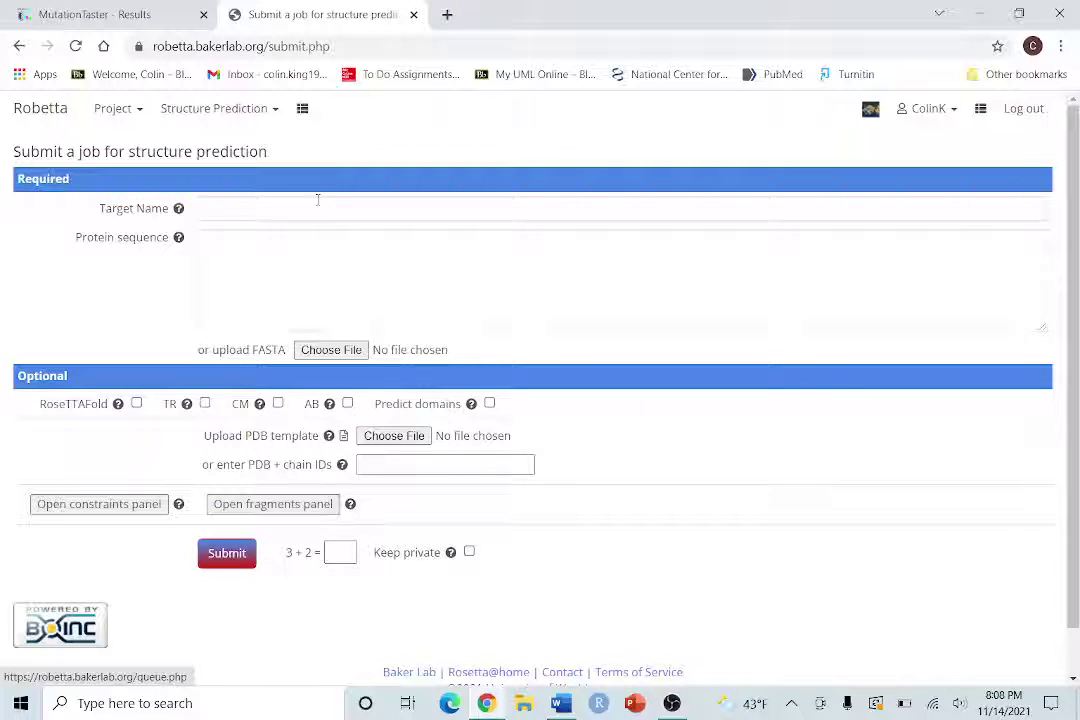
click(312, 207)
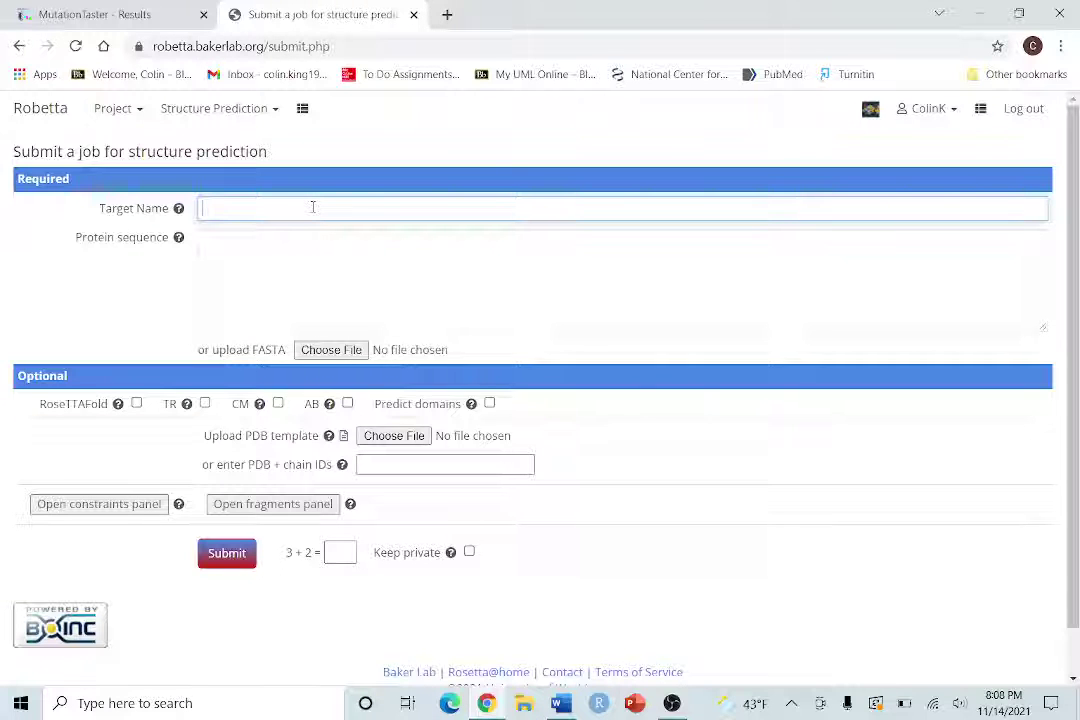
text(Example)
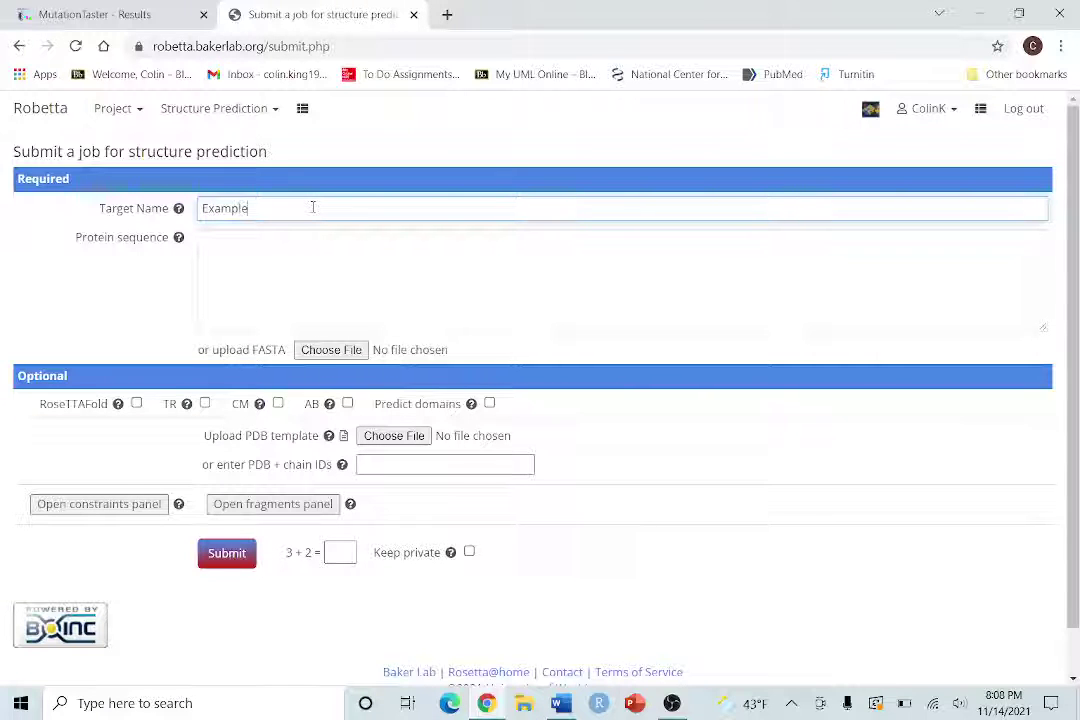
text( 1)
- Select and copy the full Mutated AA sequence from the MutationTaster results
click(113, 22)
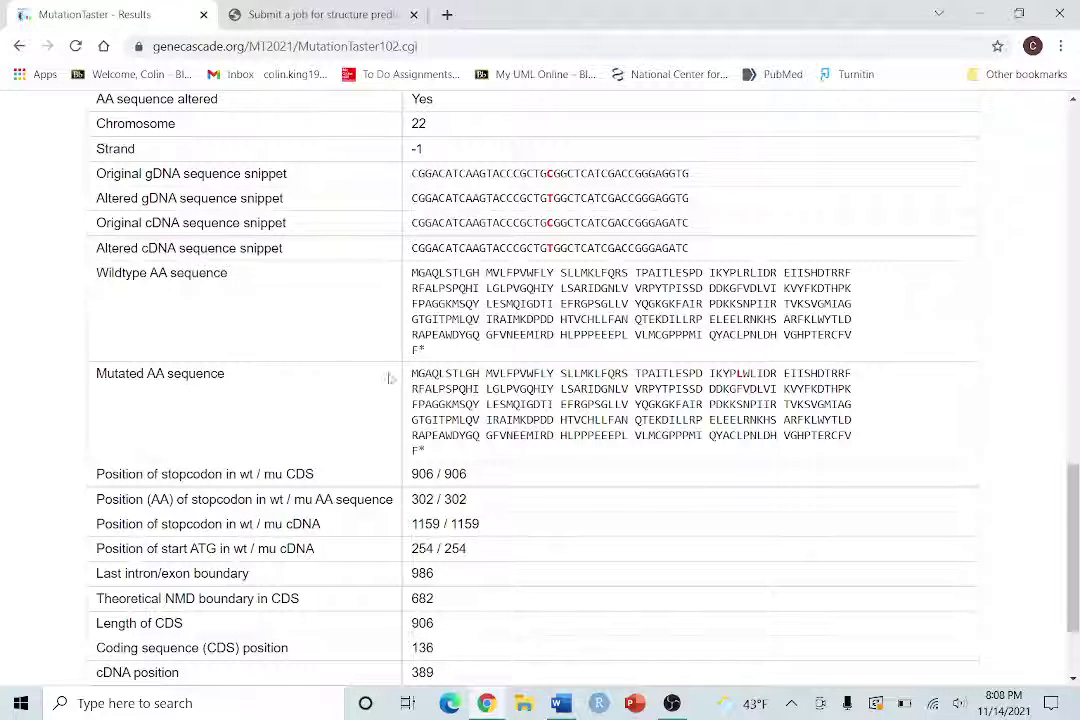
drag(412, 373, 416, 452)
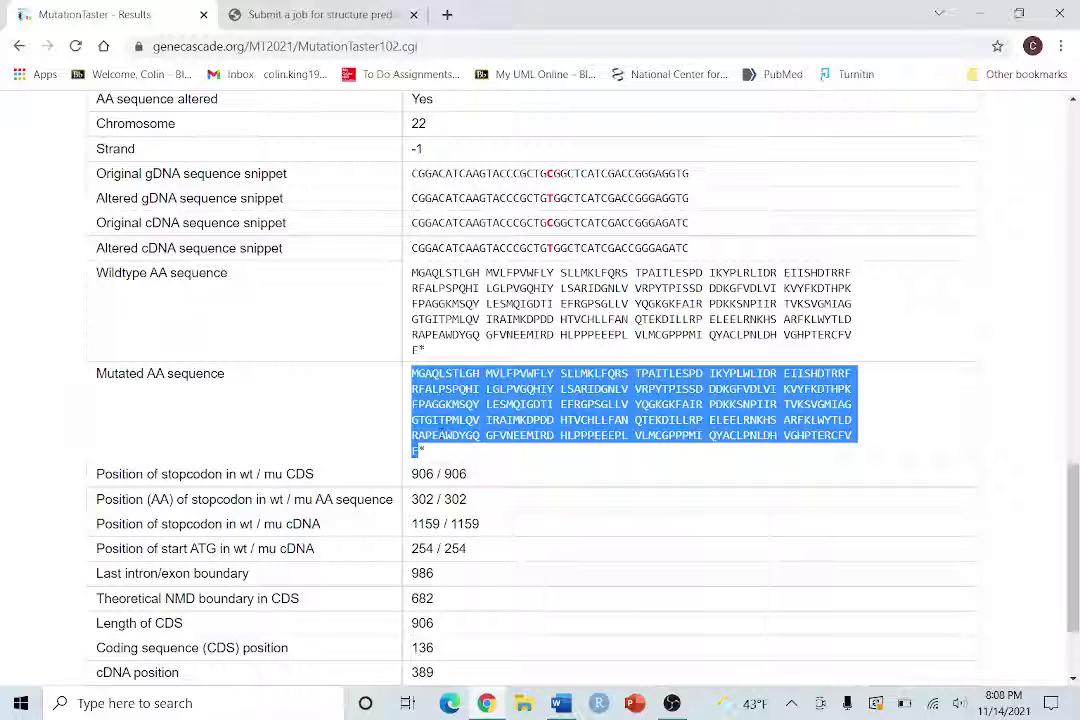
- Paste the mutated sequence into Robetta, tick RoseTTAFold and answer the 3 + 2 check with 5
click(281, 12)
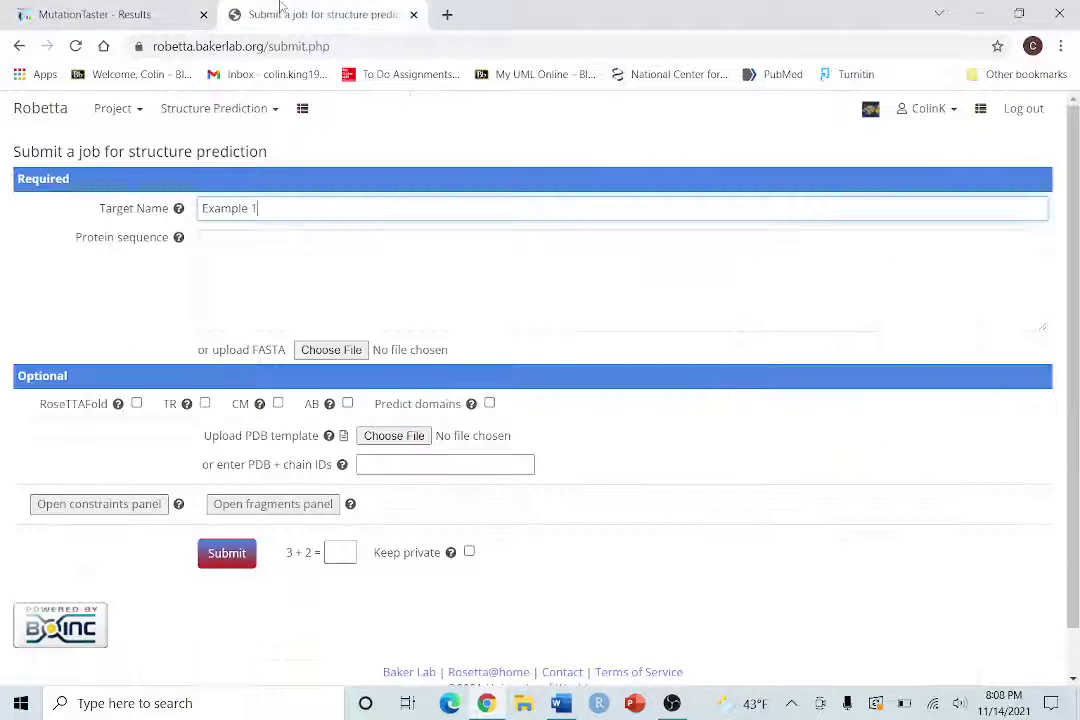
click(247, 233)
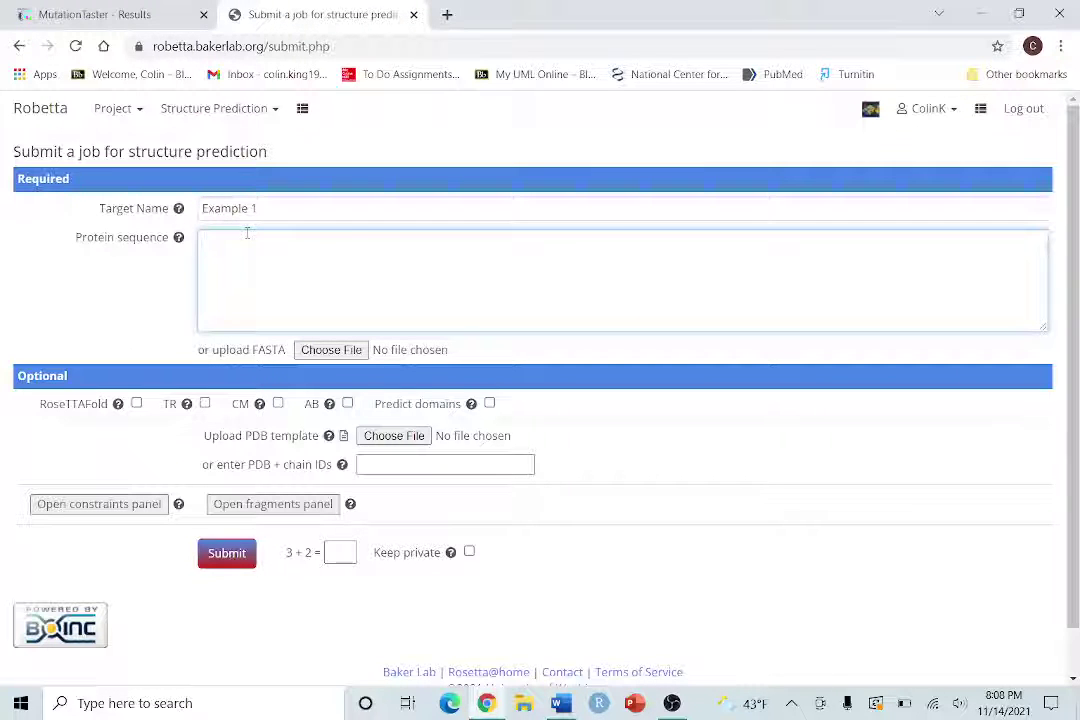
text(MGAQLSTLGH MVLFPVWFLY SLLMKLFQRS TPAITLESPD IKYPLWLIDR EILSHDTRRF RFALPSPQHI LGLPVGQHIY LSARIDGNLV VRPYTPISSD DDKGFVDLVI KVYFKDTHPK FPAGGKMSQY LESMQIGDTI EFRGPSGLLV YQGKGKFAIR PDKKSNPIIR TVKSVGMIAG GTGITPMLQV IRAIMKDPDD HTVCHLLFAN QTEKDILLRP ELEELRNKHS ARFKLWYTLD RAPEAWDYGQ GFVNEEMIRD HLPPPEEEPL VLMCGPPPMI QYACLPNLDH VGHPTERCFV F)
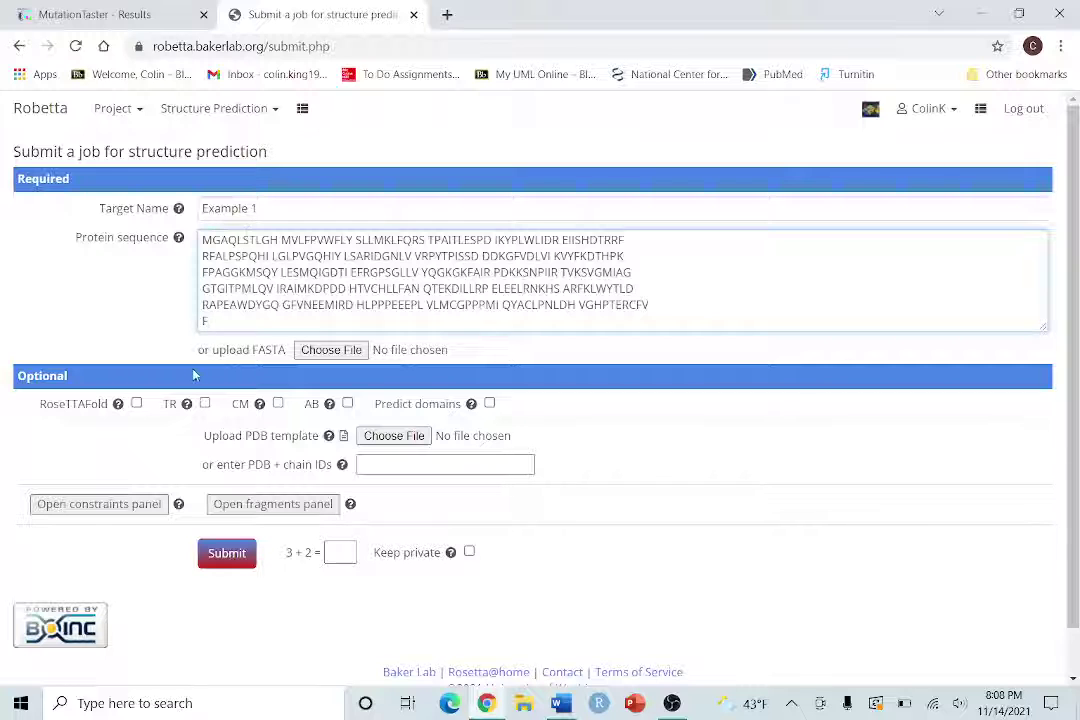
click(137, 404)
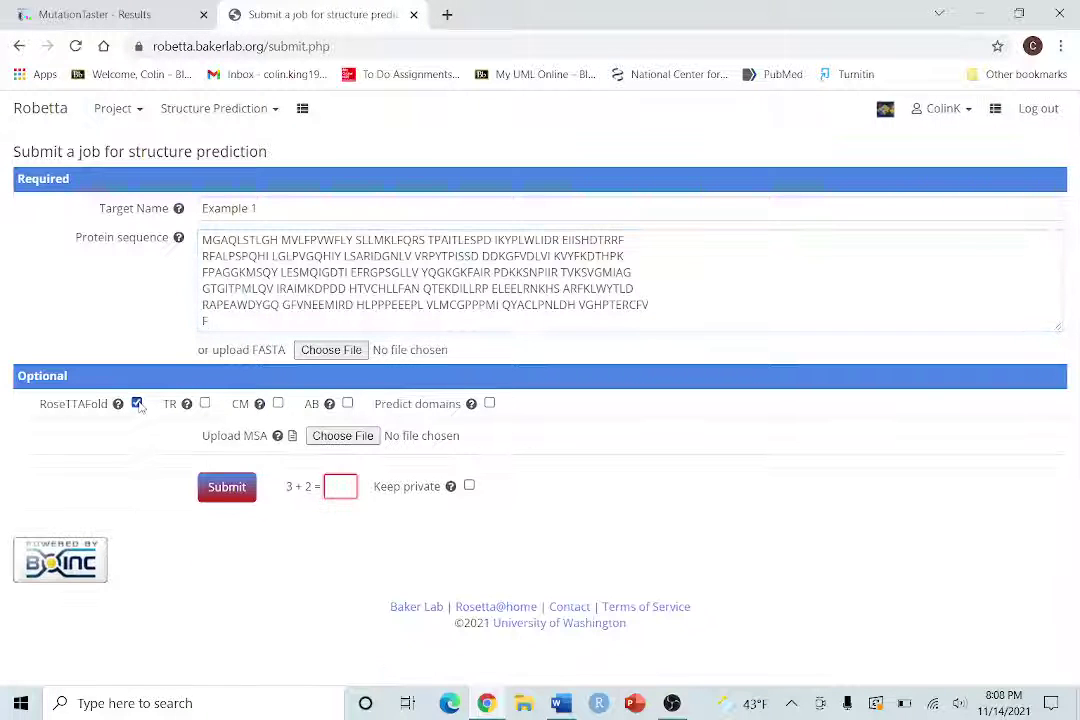
click(338, 489)
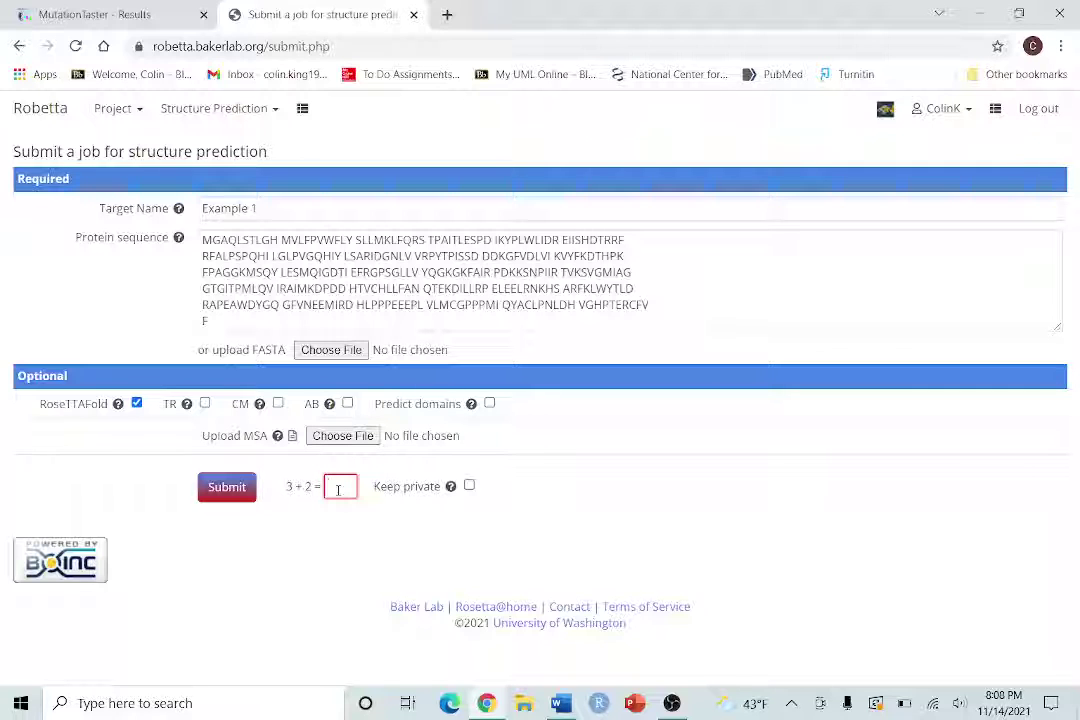
text(5)
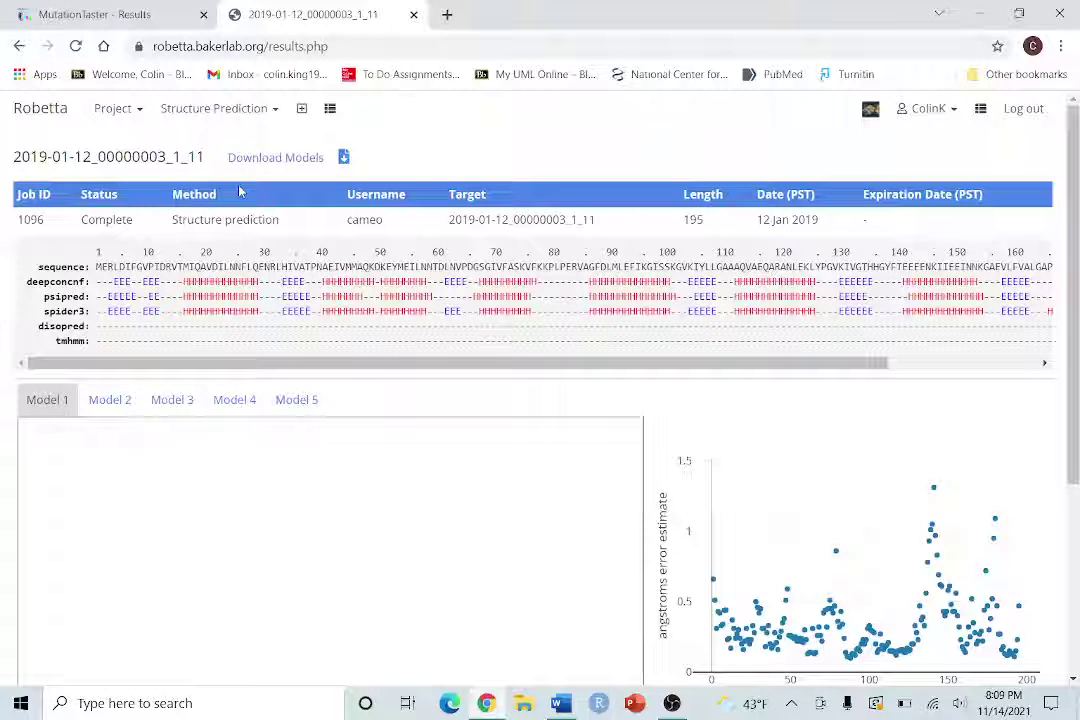
- Rotate Model 1 of example job 2019-01-12_00000003_1_11 in the 3D viewer to inspect it
scroll(658, 409, down, 1)
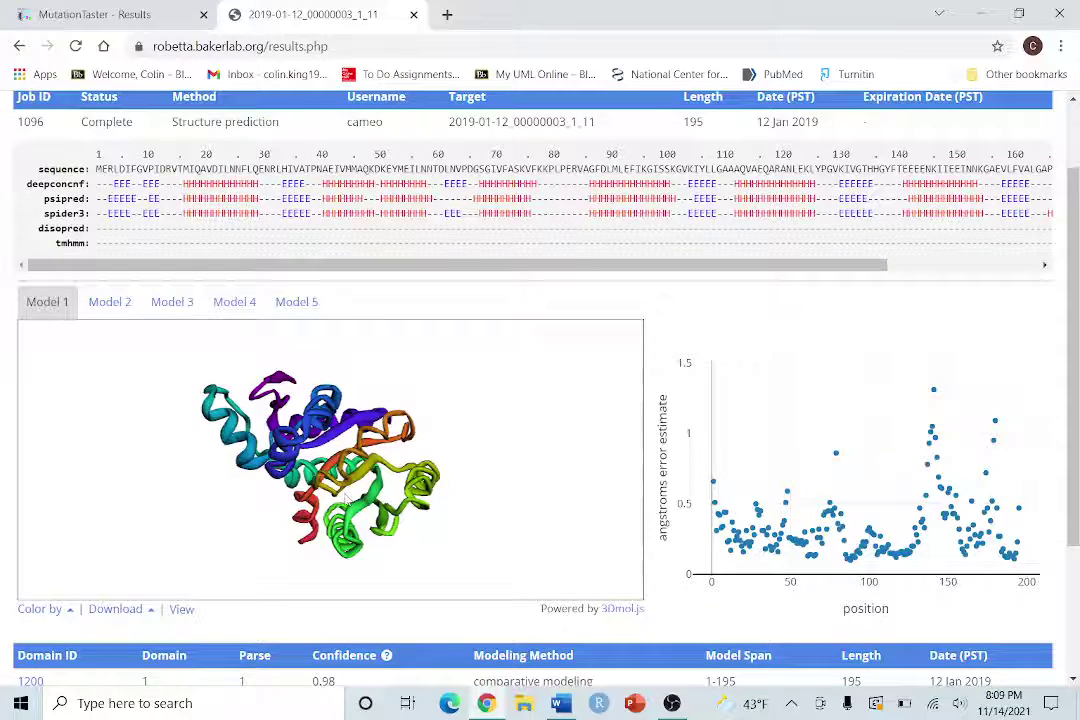
drag(345, 480, 395, 500)
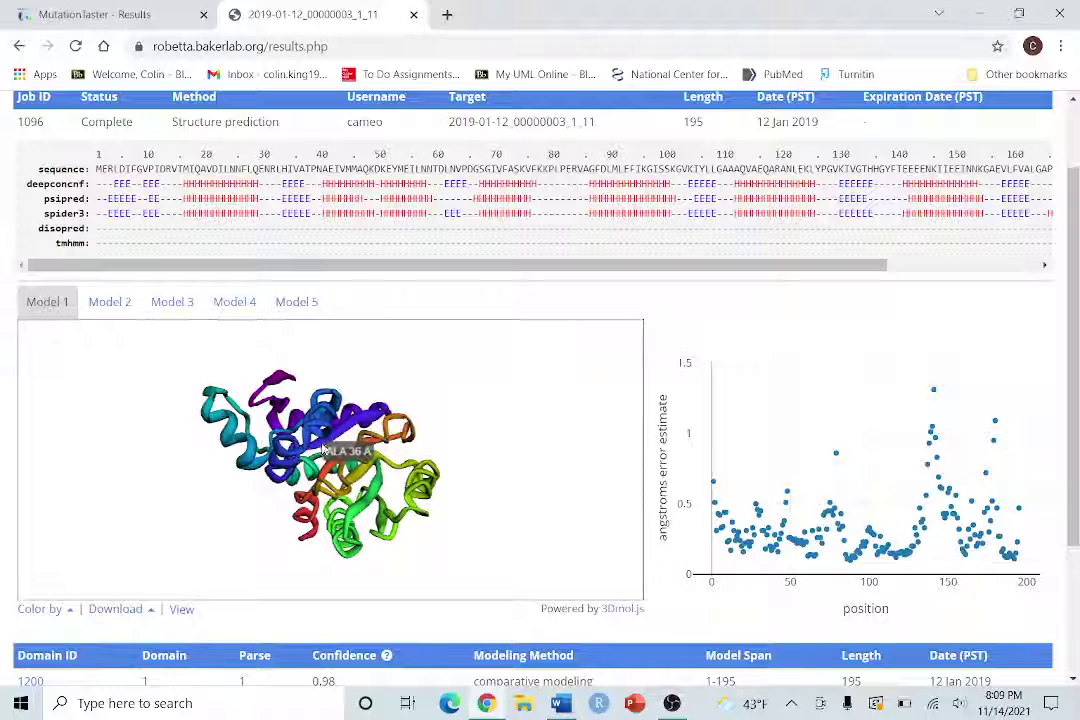
drag(320, 452, 290, 495)
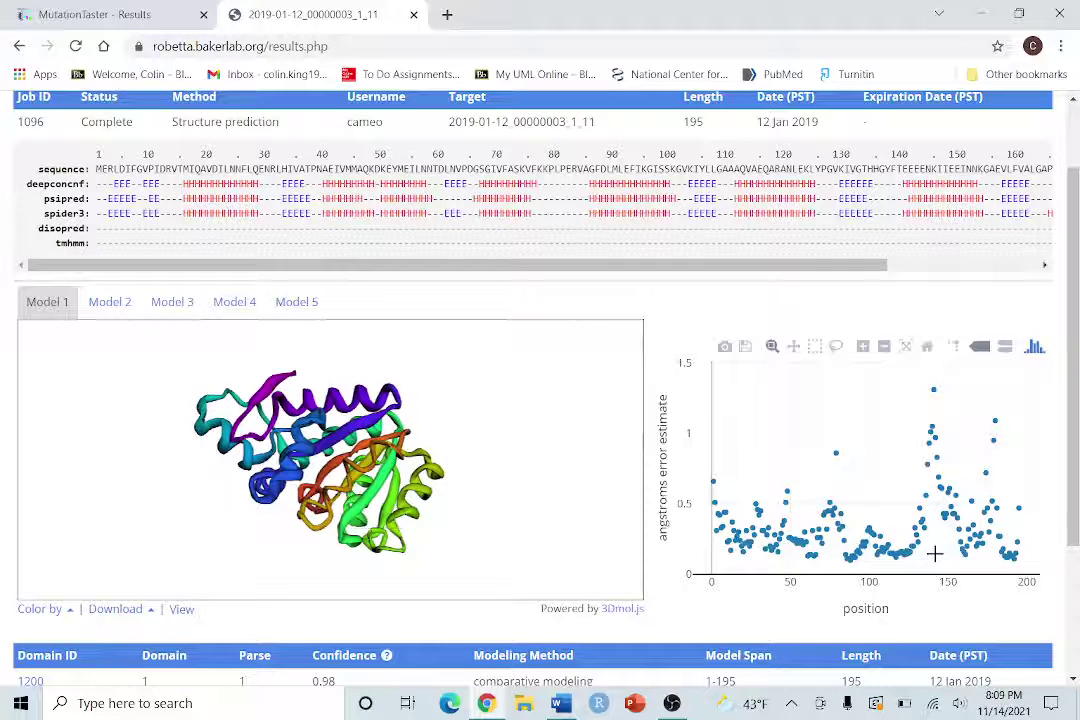
mouse_move(717, 545)
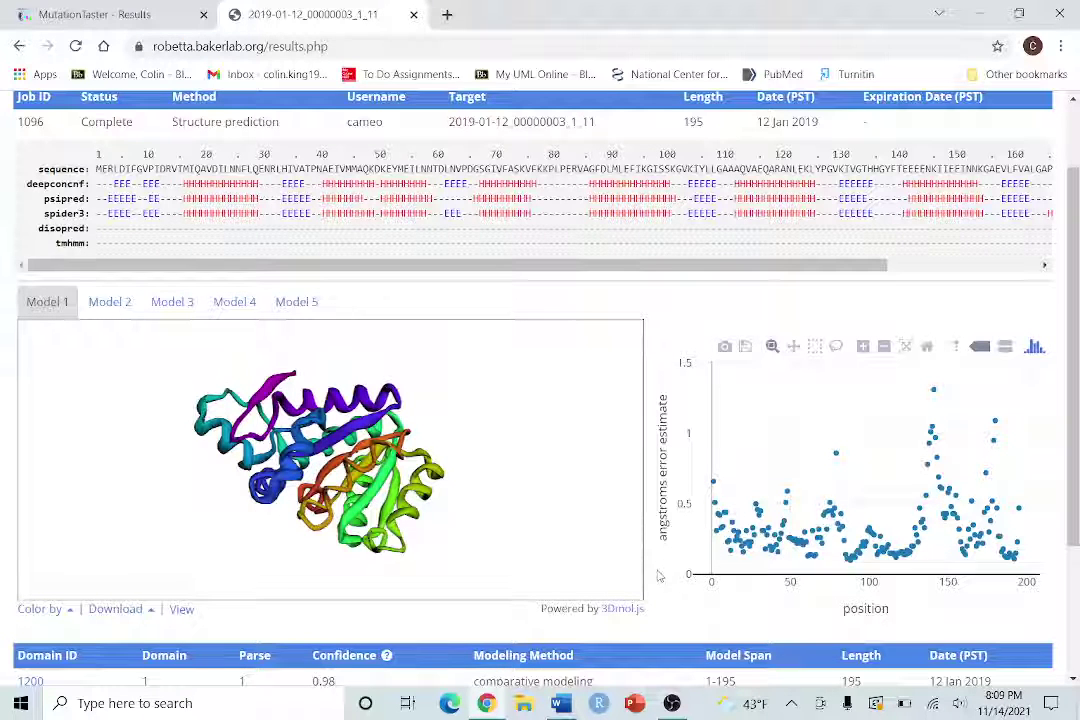